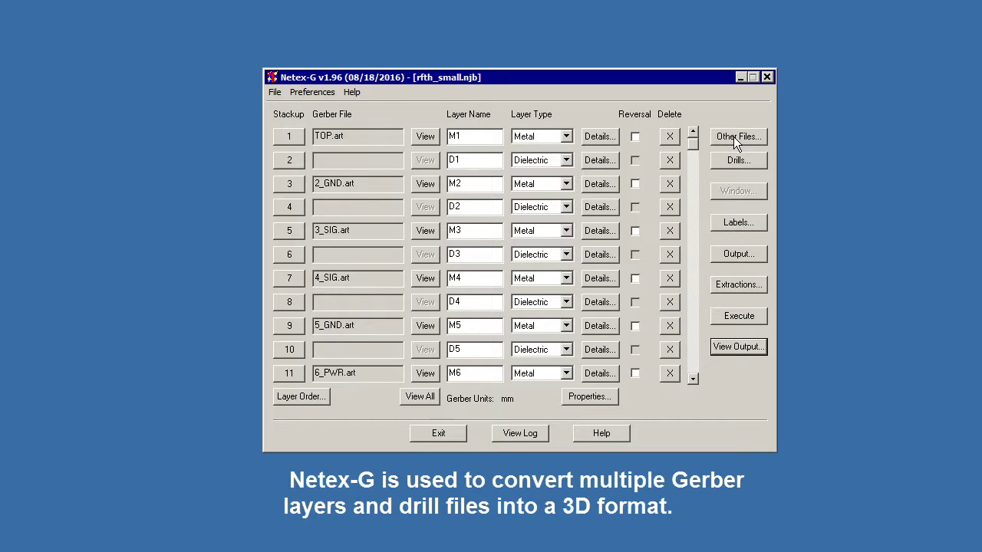
# Confirm the drill setup with Gerber file 1-12.gbr spanning layers 1 to 23.
pyautogui.click(728, 159)
pyautogui.moveTo(472, 207); pyautogui.dragTo(649, 111)
pyautogui.moveTo(448, 153); pyautogui.dragTo(420, 153)
pyautogui.write('2.gbr')
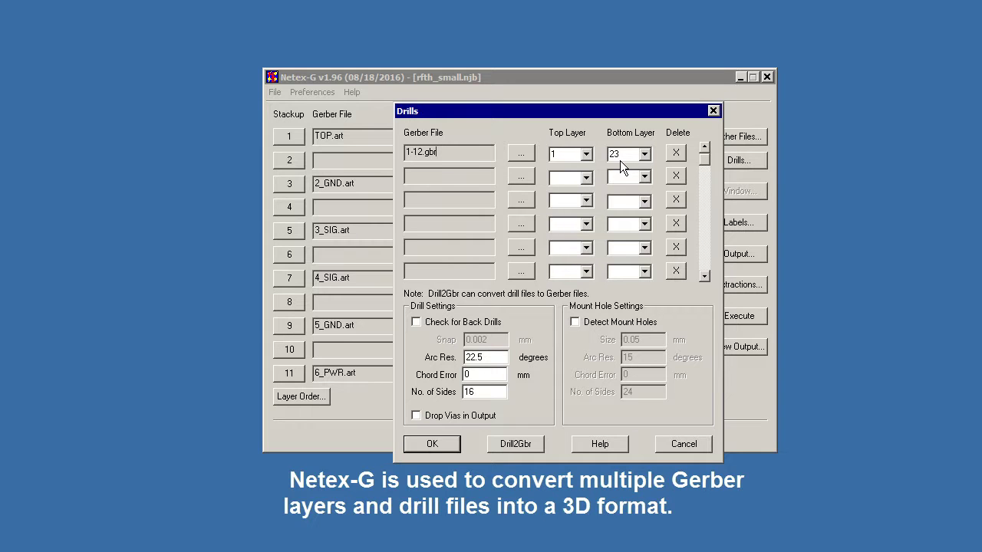
pyautogui.click(432, 444)
# Review the 3DI output settings and the rectangular window coordinates of the region to convert.
pyautogui.click(732, 256)
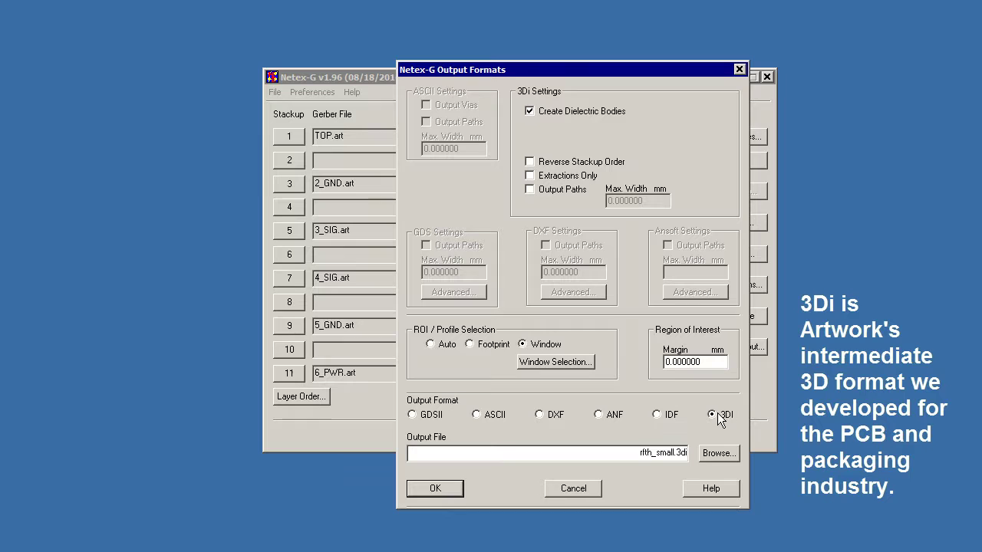
pyautogui.click(565, 363)
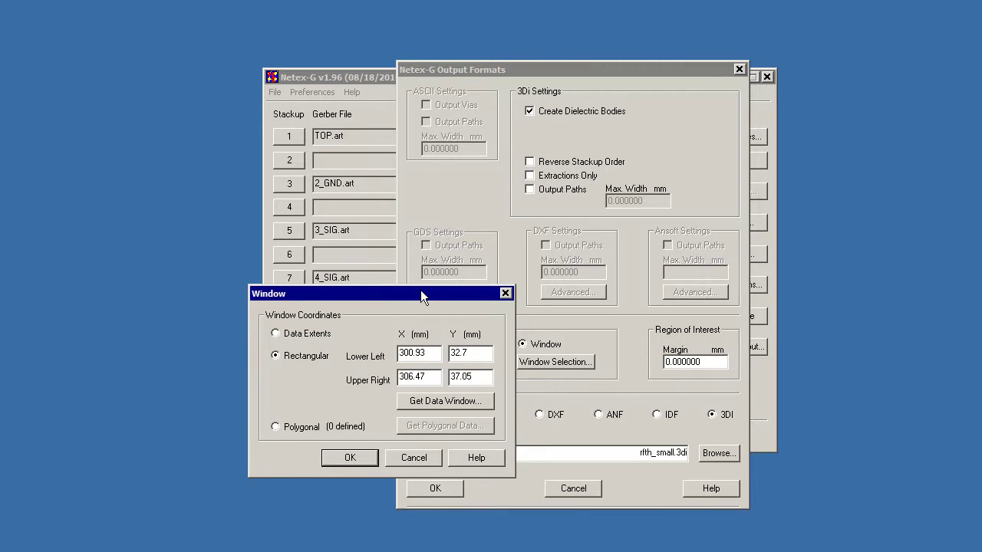
pyautogui.moveTo(421, 293); pyautogui.dragTo(655, 185)
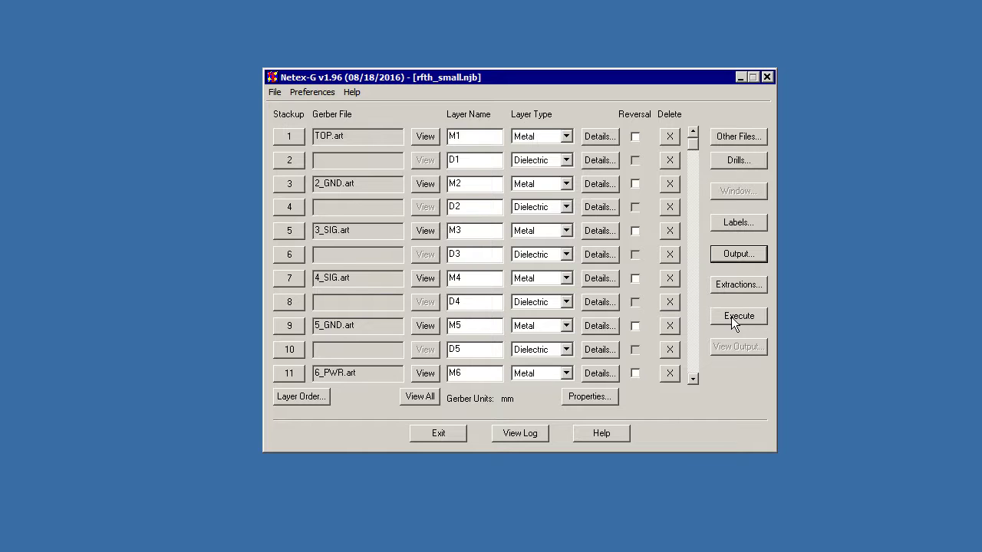
# Execute the rfth_small.njb job and display the resulting 3Di model in 3D-VU.
pyautogui.click(730, 317)
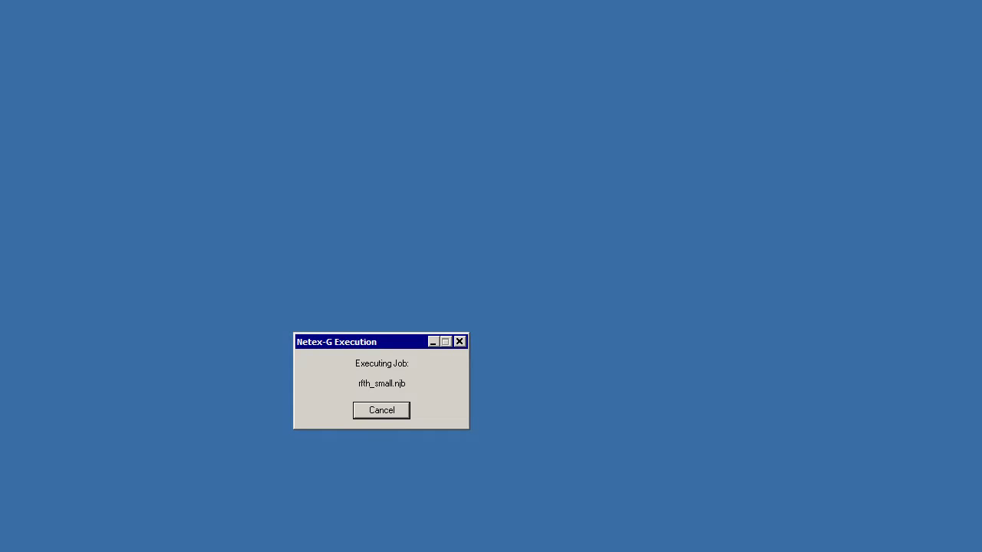
pyautogui.click(452, 418)
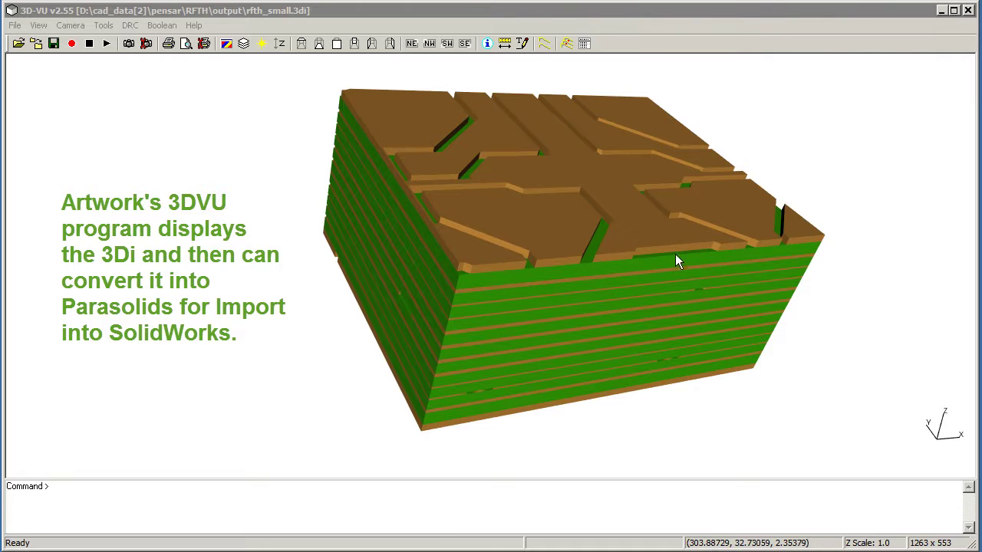
# Inspect the board stackup from several angles, examining the conductor layer gaps along its cut side faces.
pyautogui.moveTo(677, 261); pyautogui.dragTo(645, 232)
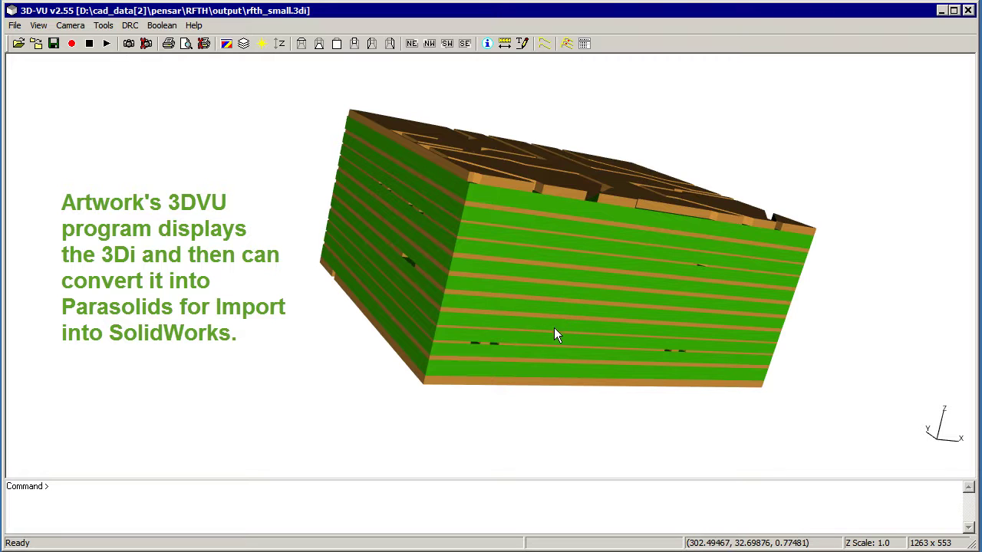
pyautogui.moveTo(568, 399); pyautogui.dragTo(910, 364)
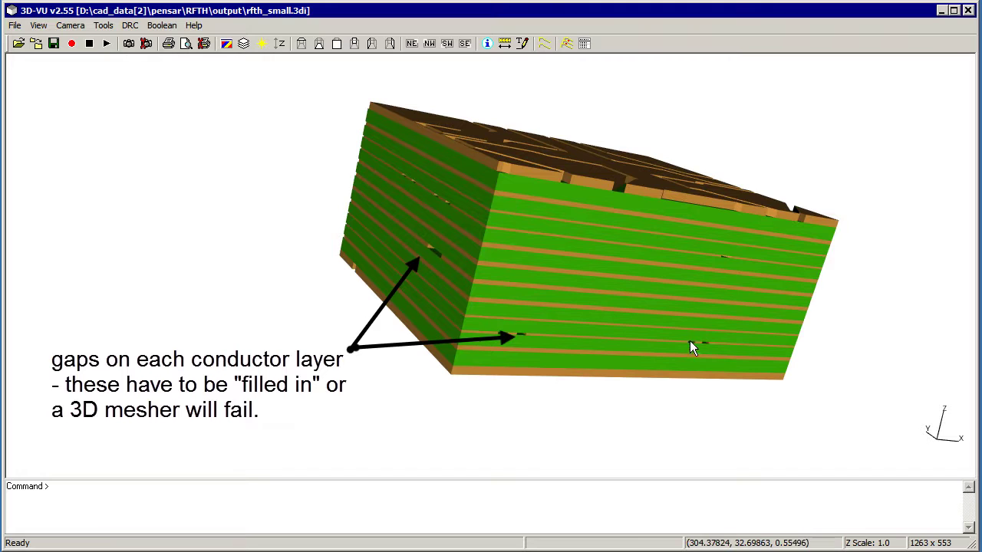
pyautogui.moveTo(700, 343)
pyautogui.mouseDown()
pyautogui.moveTo(877, 376)
pyautogui.moveTo(901, 307)
pyautogui.mouseUp()
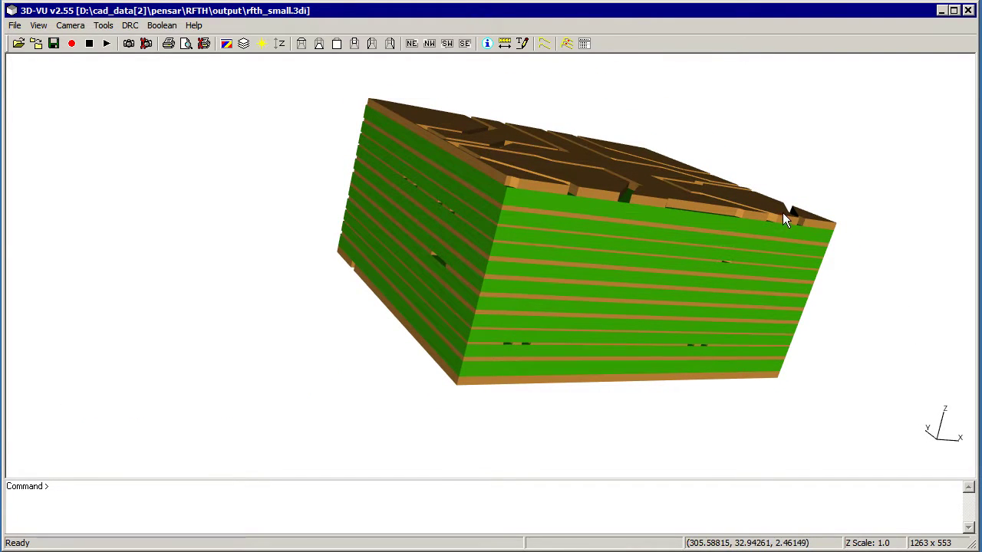
pyautogui.moveTo(782, 214); pyautogui.dragTo(306, 355)
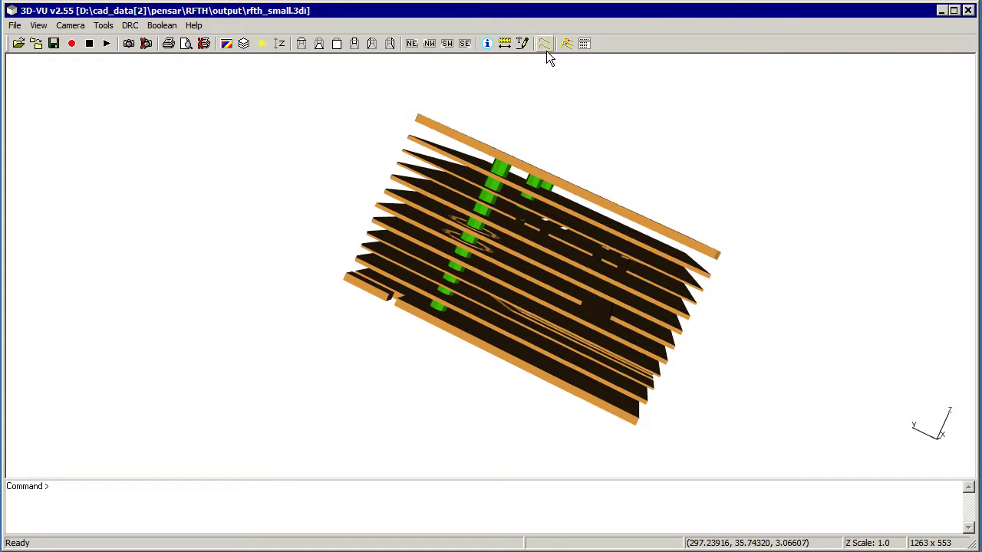
# Set the Z scale to 5 and examine the via segments between the spread-out metal layers.
pyautogui.click(279, 44)
pyautogui.moveTo(116, 144); pyautogui.dragTo(191, 153)
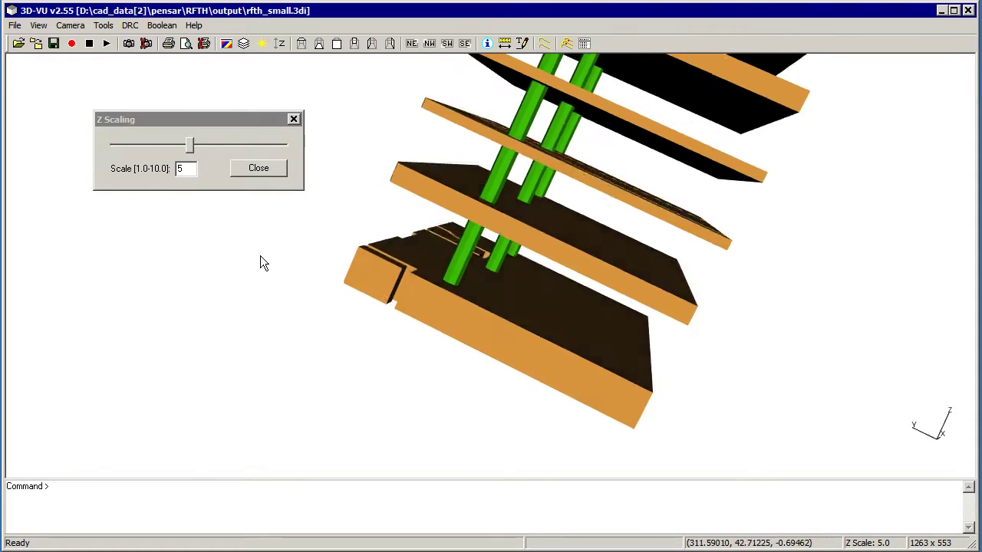
pyautogui.moveTo(261, 263); pyautogui.dragTo(494, 153)
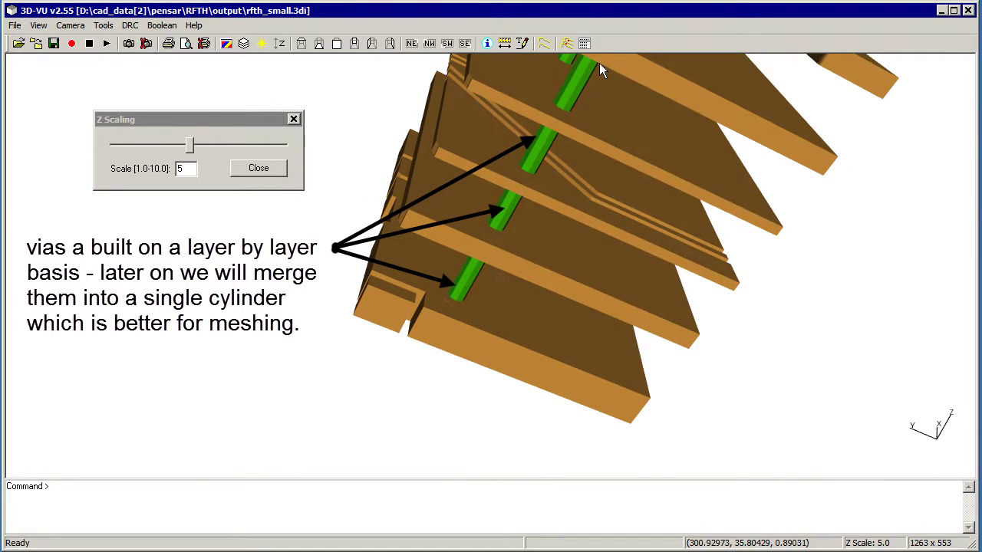
pyautogui.moveTo(820, 314); pyautogui.dragTo(791, 339)
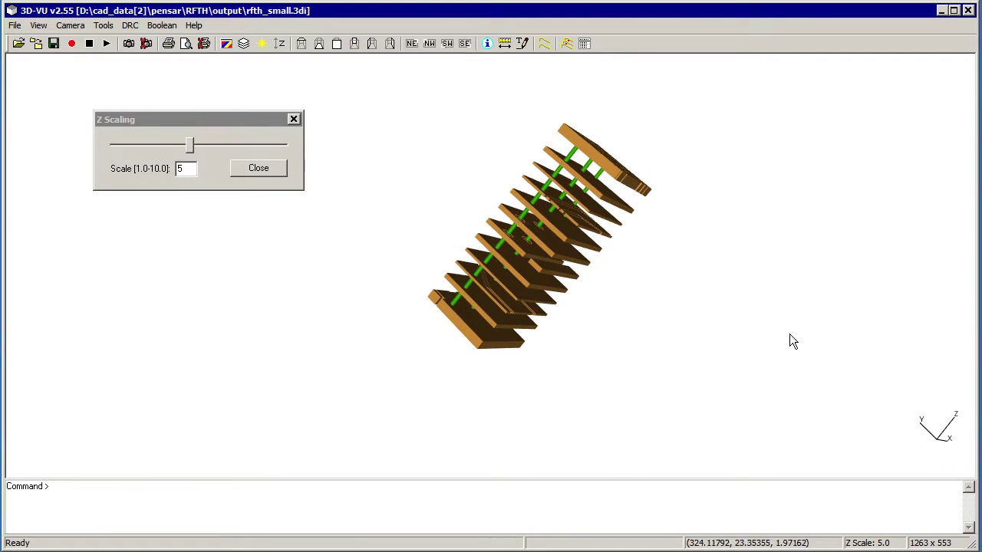
pyautogui.moveTo(642, 274); pyautogui.dragTo(684, 298)
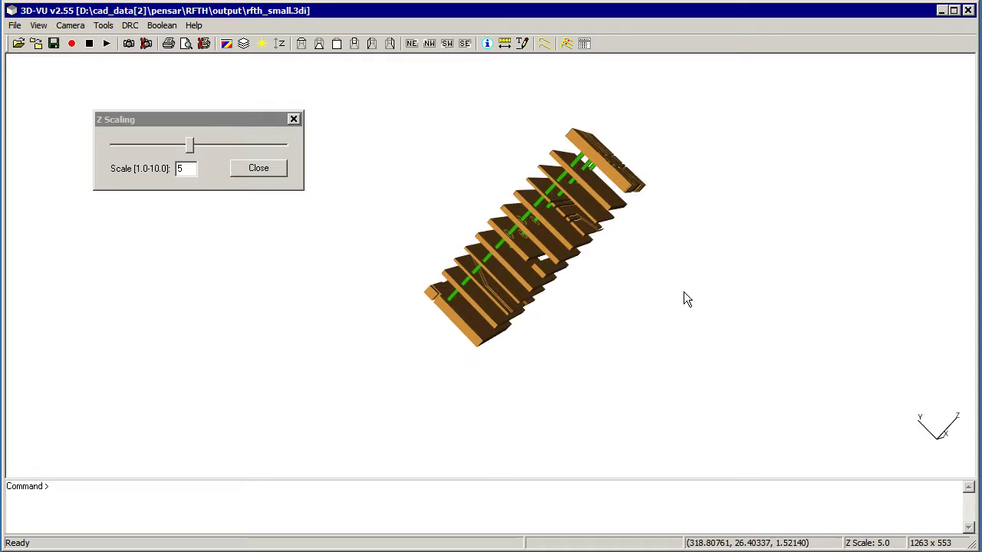
# Prepare a Parasolid for FEA export with the hierarchy organized by LAYER and clipped dielectrics expanded by 0.2.
pyautogui.click(15, 26)
pyautogui.moveTo(75, 104)
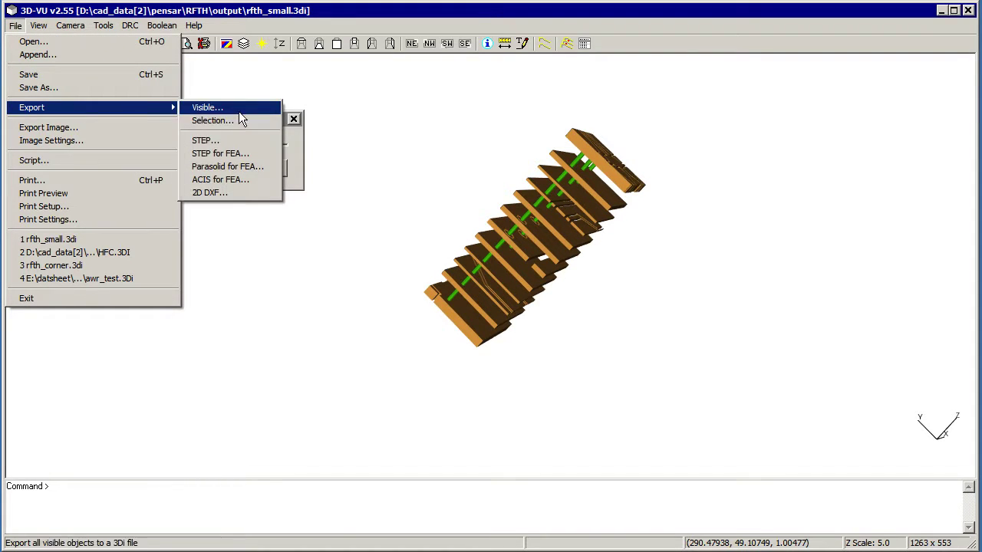
pyautogui.click(248, 167)
pyautogui.moveTo(322, 249); pyautogui.dragTo(563, 63)
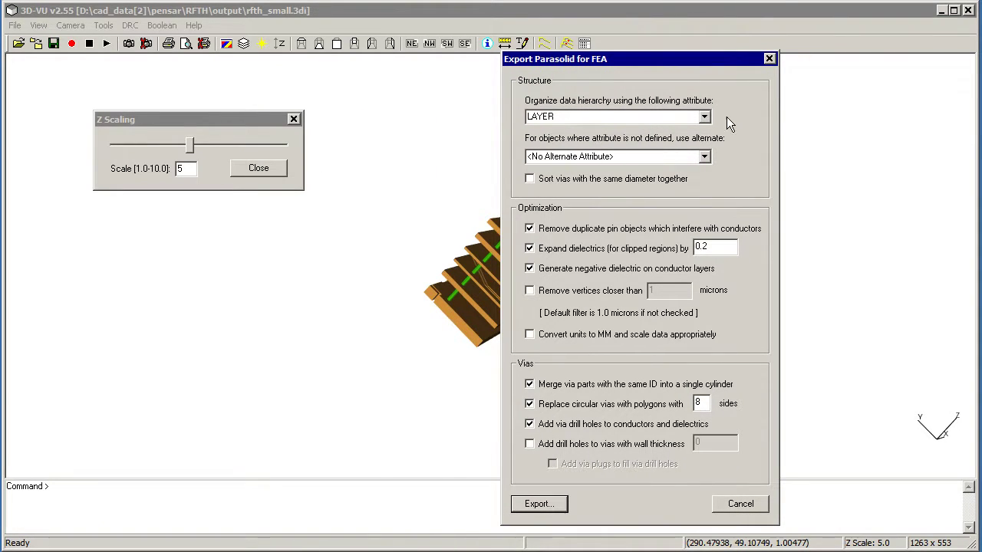
pyautogui.click(704, 117)
pyautogui.click(706, 117)
pyautogui.click(708, 246)
pyautogui.moveTo(611, 59); pyautogui.dragTo(819, 55)
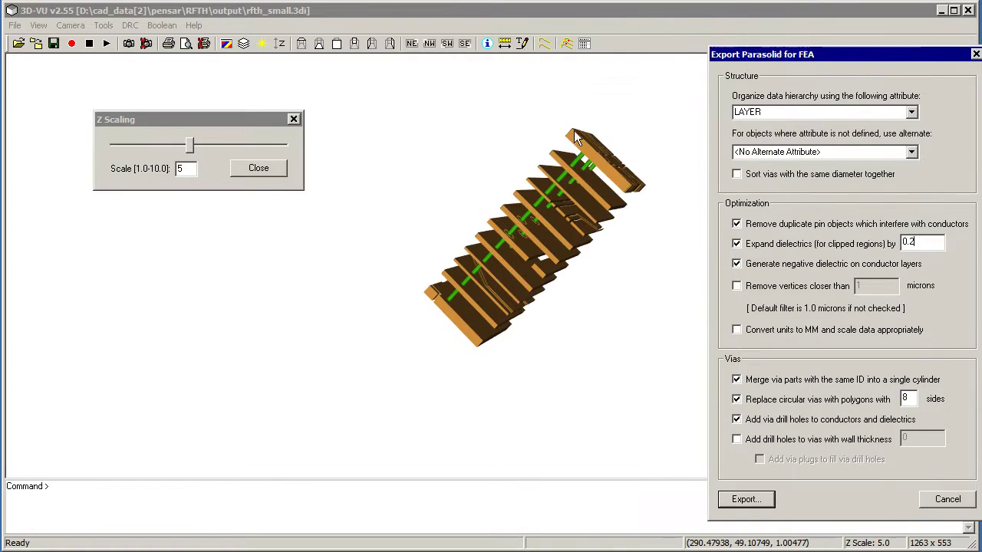
# Export the model as Parasolid file rfth_small.x_t in the output folder, replacing the existing file.
pyautogui.click(574, 131)
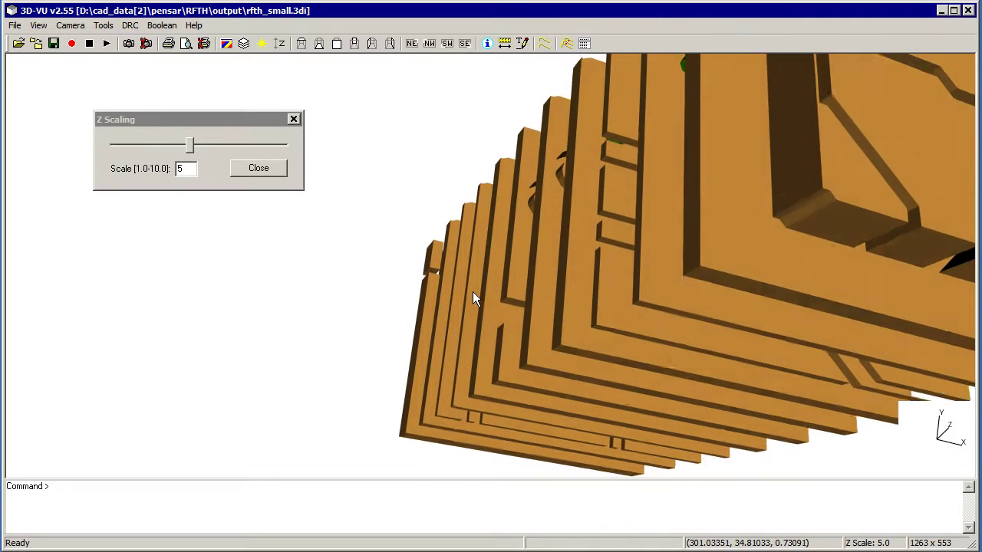
pyautogui.moveTo(472, 291); pyautogui.dragTo(479, 293)
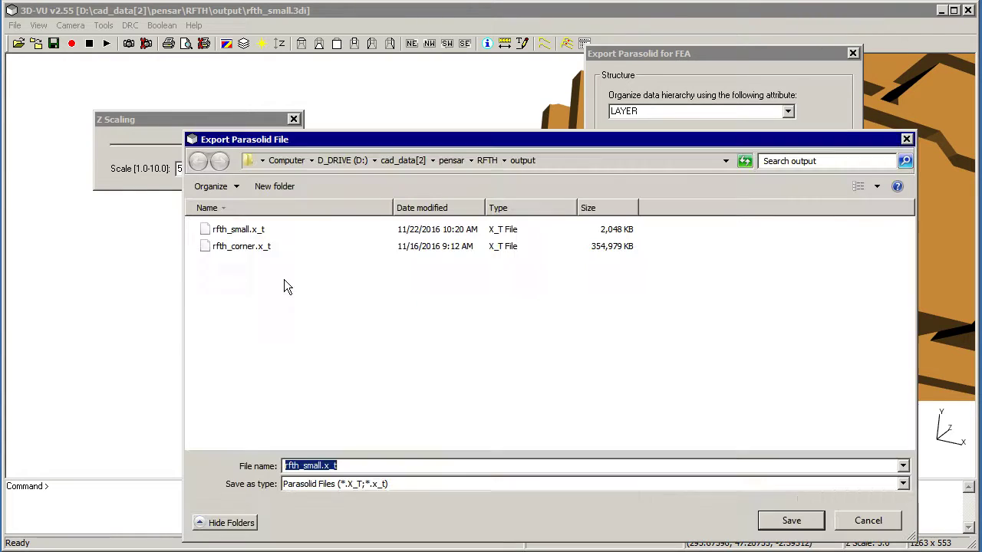
pyautogui.click(227, 233)
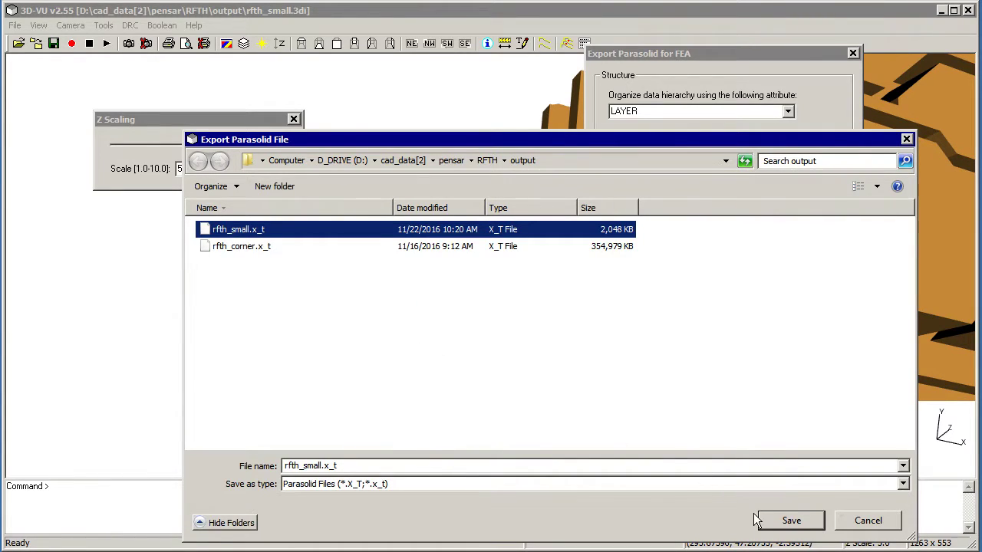
pyautogui.click(790, 520)
pyautogui.click(462, 416)
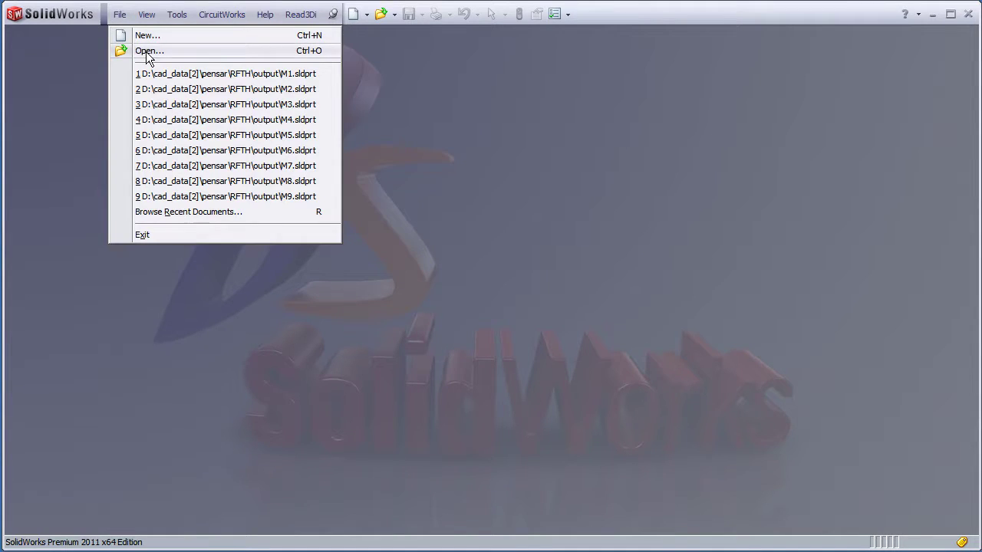
# In SolidWorks, filter the files to open by Parasolid and select rfth_small.x_t.
pyautogui.click(145, 52)
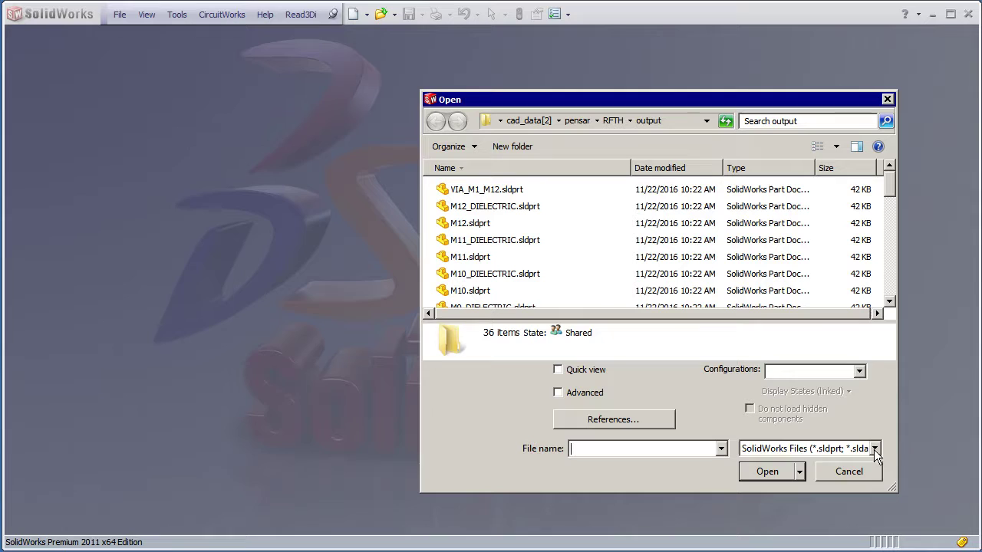
pyautogui.click(874, 449)
pyautogui.click(836, 215)
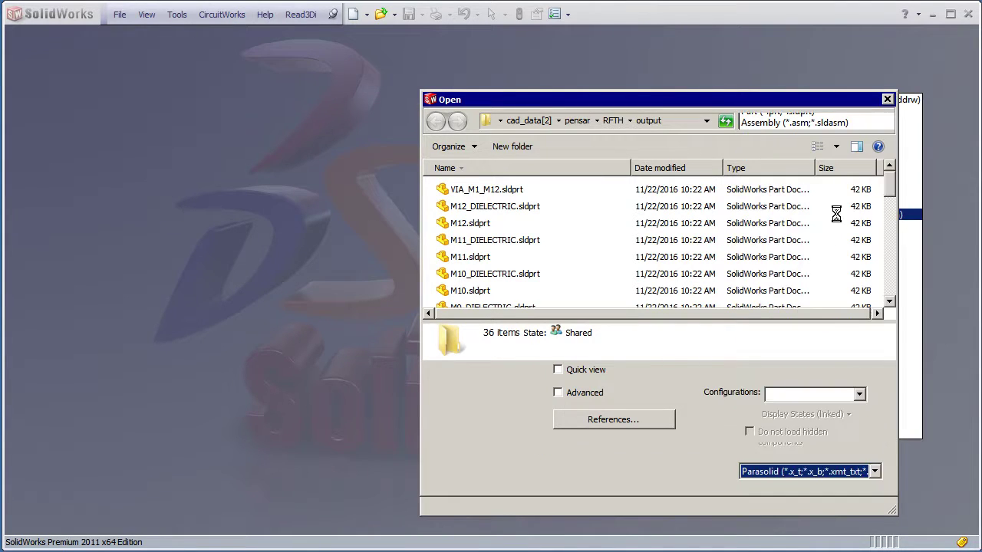
pyautogui.click(467, 190)
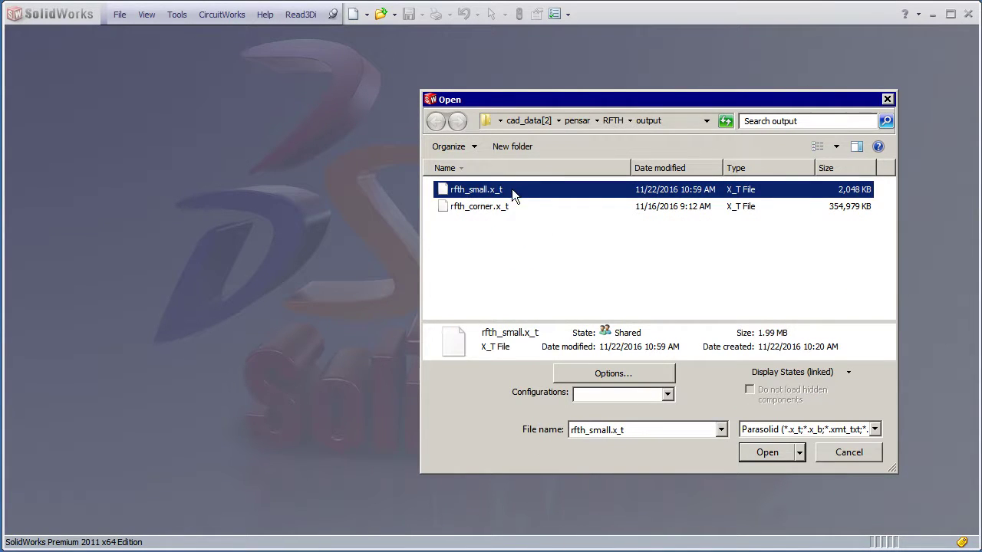
# Import rfth_small.x_t with surface/solid entities set to try forming solids and the file specified unit.
pyautogui.click(607, 374)
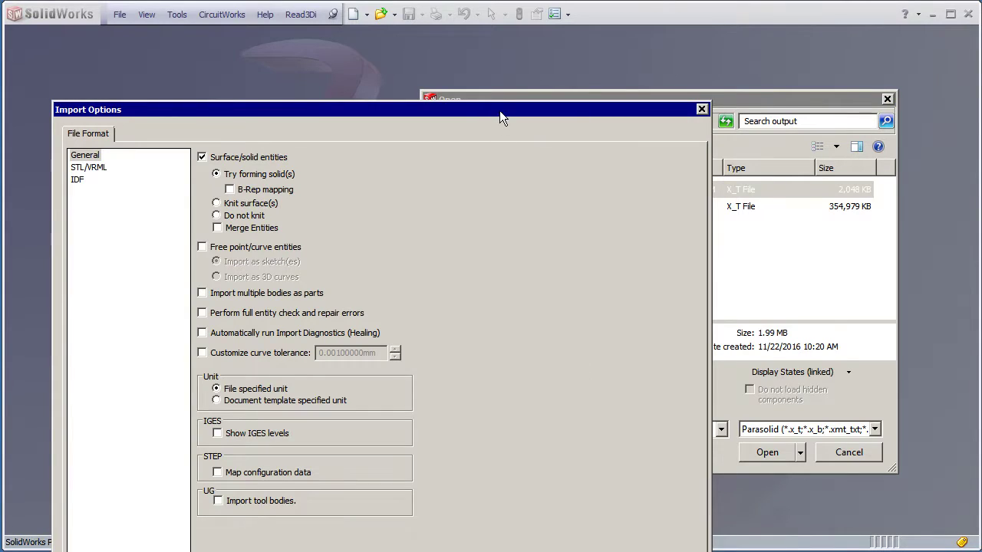
pyautogui.moveTo(499, 114); pyautogui.dragTo(646, 18)
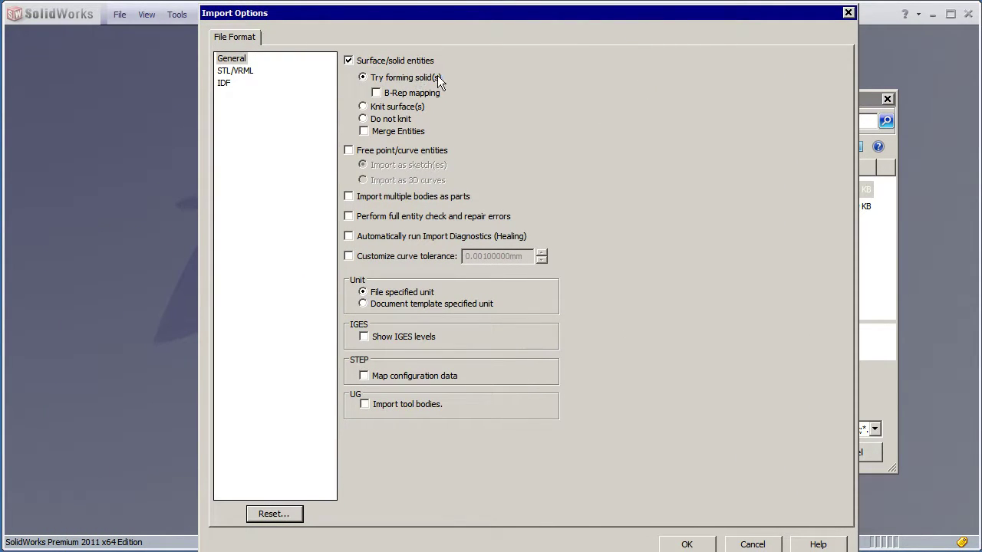
pyautogui.click(678, 545)
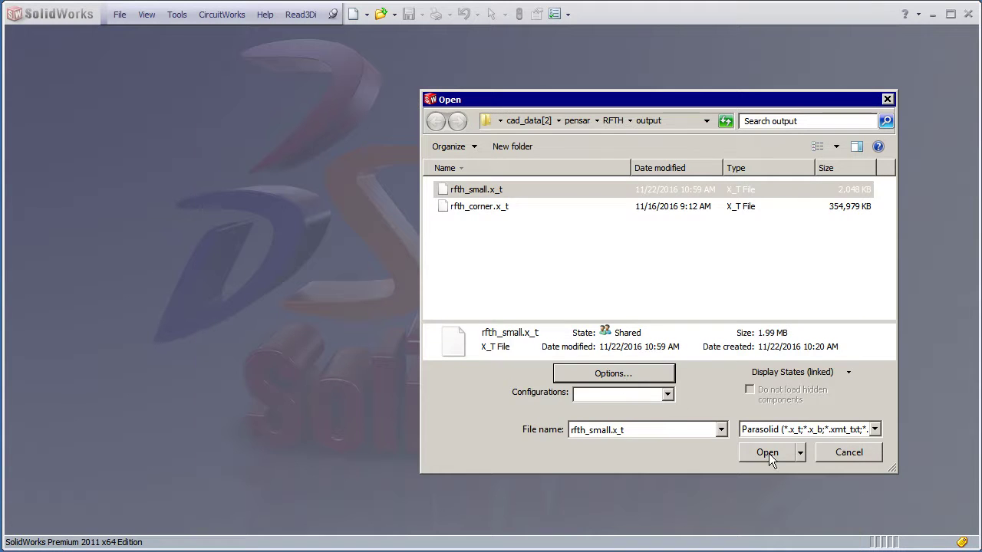
pyautogui.click(769, 453)
pyautogui.click(768, 453)
pyautogui.click(344, 427)
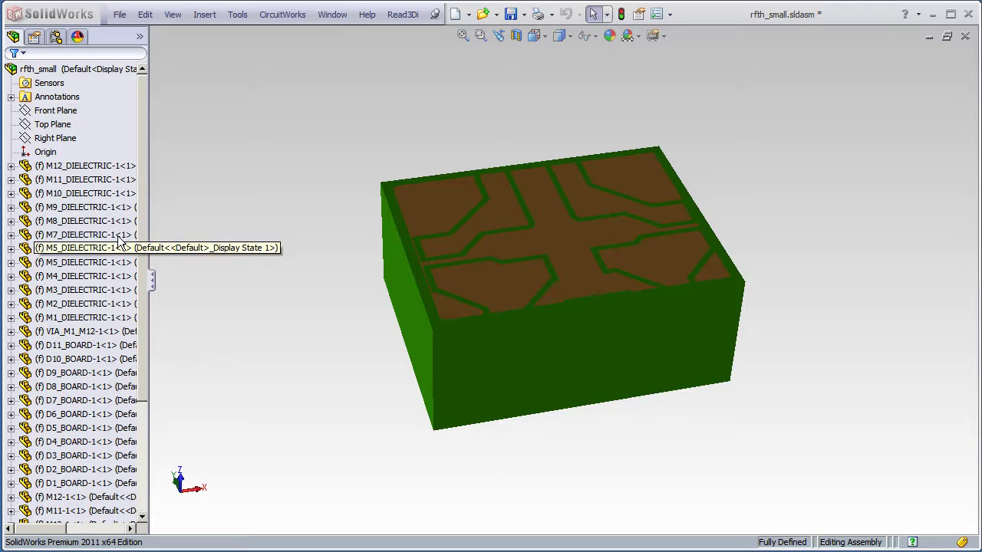
# Leave only the M1-1 metal layer displayed in the assembly and examine it from close up.
pyautogui.scroll(-1, 141, 263)
pyautogui.moveTo(141, 263); pyautogui.dragTo(142, 311)
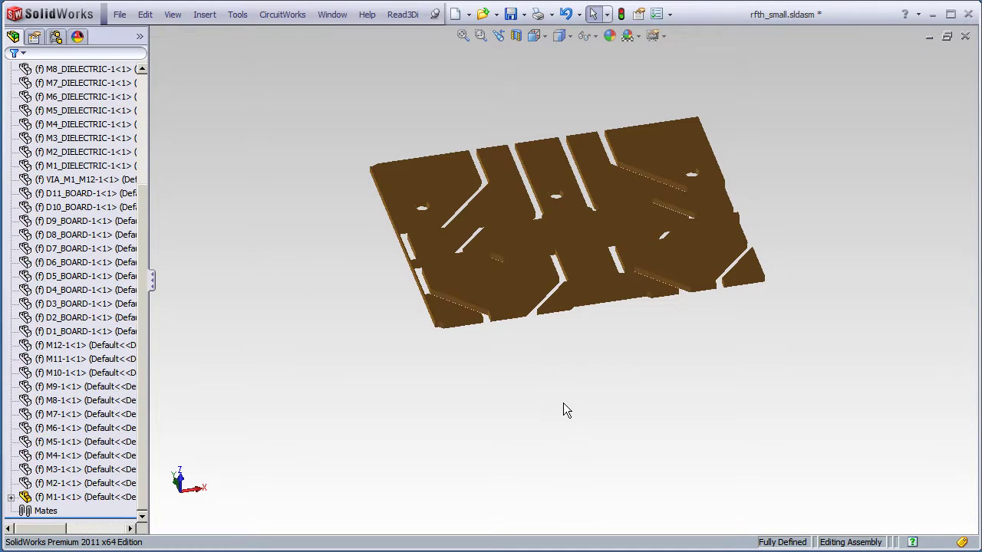
pyautogui.moveTo(617, 418); pyautogui.dragTo(698, 368)
pyautogui.scroll(-3, 705, 272)
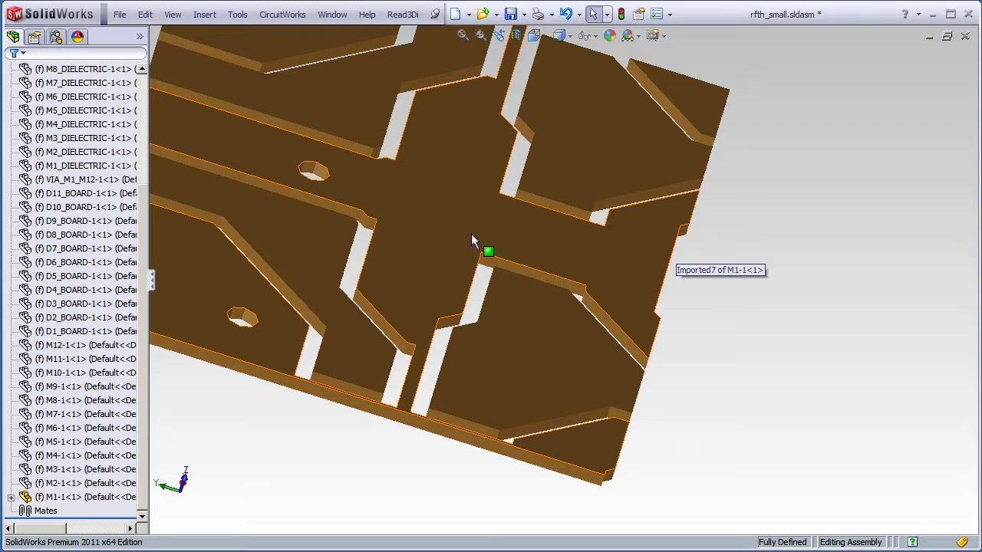
# Expand the M1-1 part and highlight its imported bodies one after another, ending with Imported6.
pyautogui.click(11, 497)
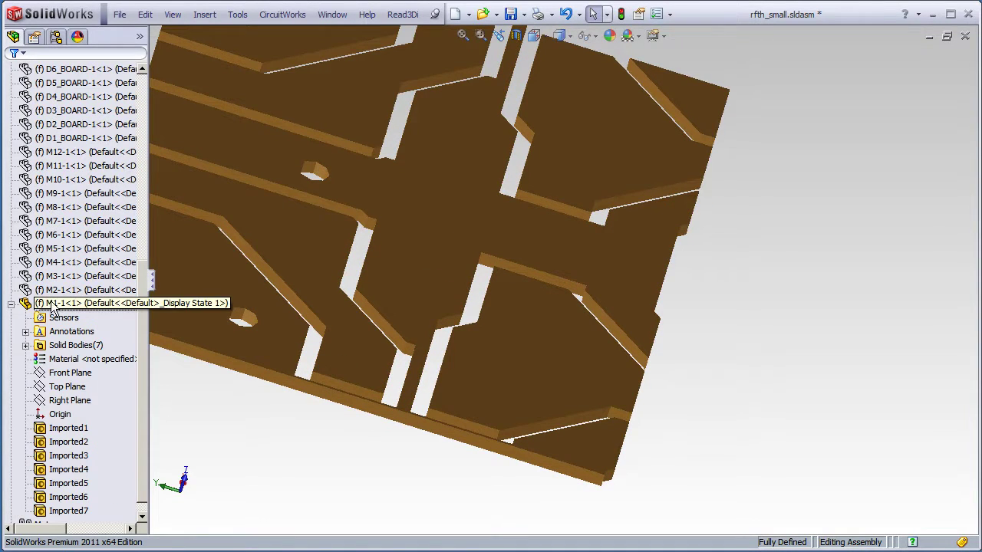
pyautogui.click(71, 431)
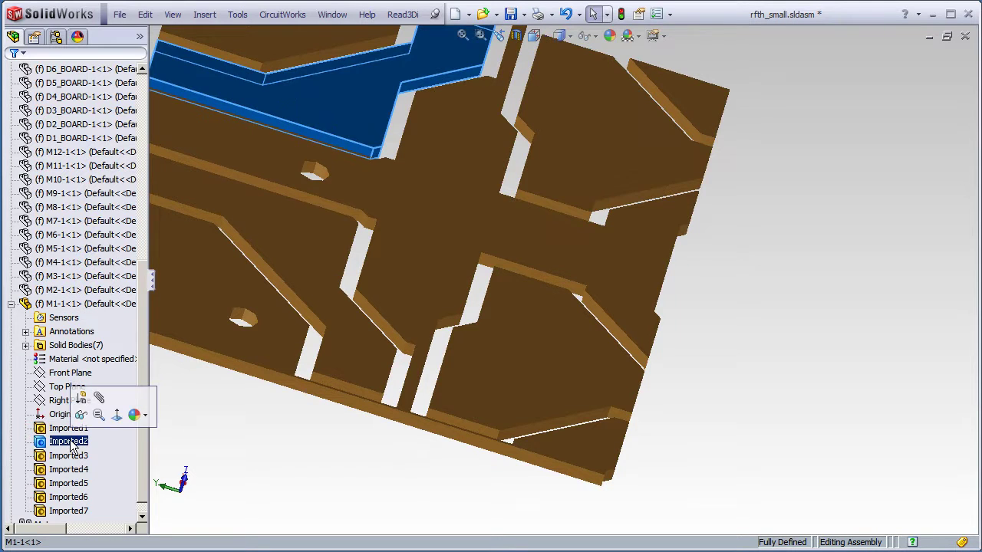
pyautogui.click(74, 470)
pyautogui.click(82, 497)
pyautogui.scroll(-1, 184, 484)
pyautogui.scroll(2, 257, 427)
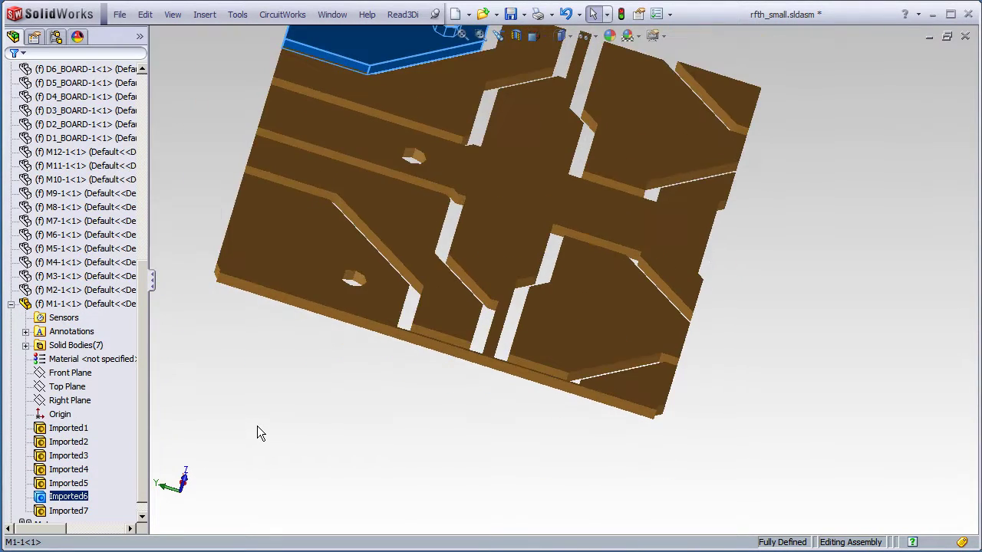
pyautogui.scroll(2, 257, 426)
pyautogui.moveTo(437, 379); pyautogui.dragTo(368, 268)
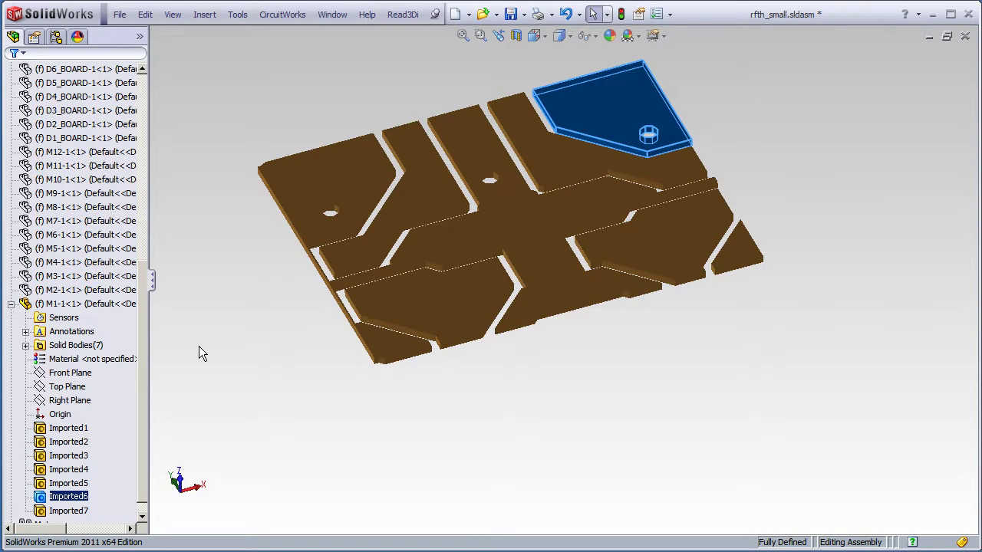
# Show the VIA_M1_M12-1 component together with the M1 layer and inspect the merged via cylinders.
pyautogui.moveTo(142, 295); pyautogui.dragTo(143, 199)
pyautogui.rightClick(38, 165)
pyautogui.click(55, 127)
pyautogui.moveTo(537, 375); pyautogui.dragTo(672, 397)
pyautogui.press('Escape')
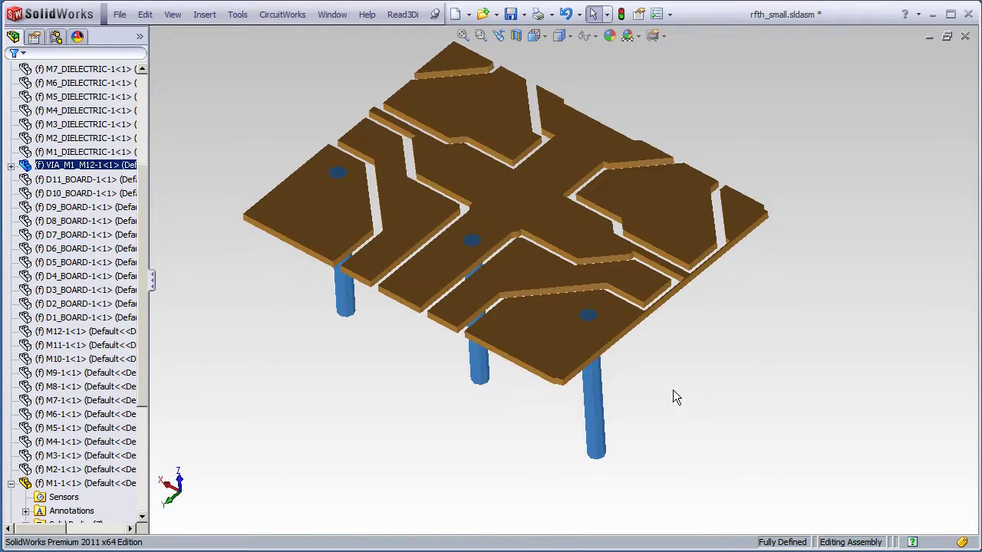
# Examine from close up and from several angles how the via cylinders meet the M1 copper areas.
pyautogui.scroll(-5, 564, 313)
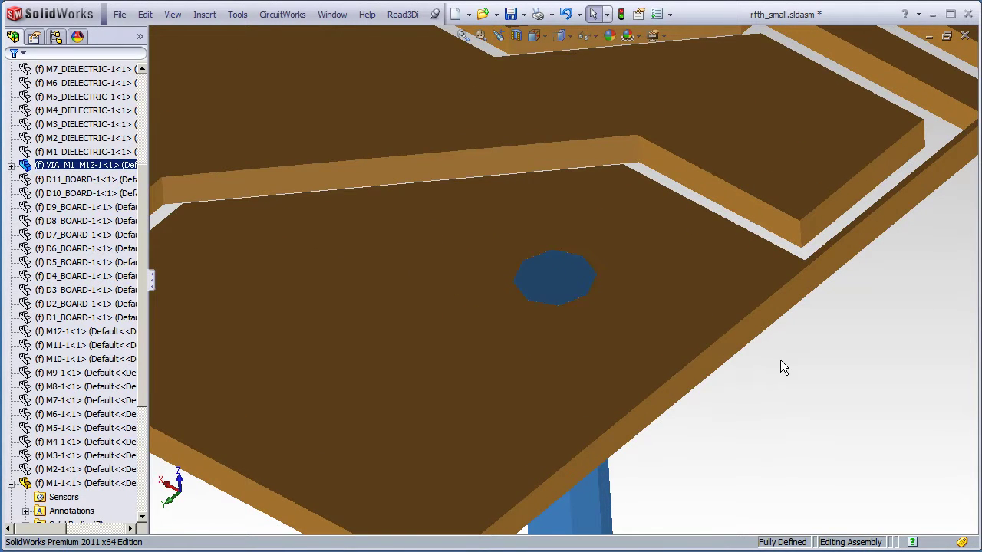
pyautogui.scroll(6, 780, 360)
pyautogui.scroll(-1, 643, 316)
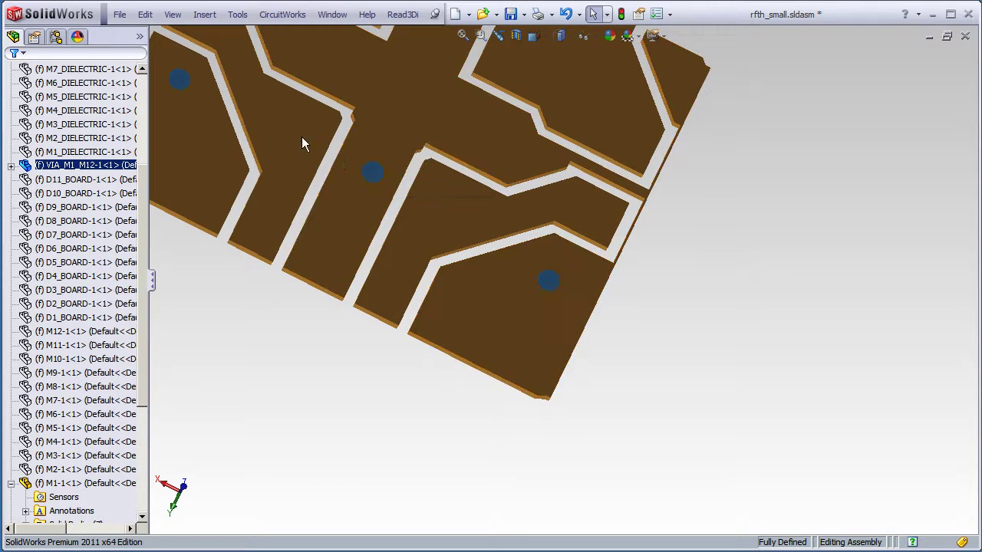
pyautogui.scroll(2, 586, 302)
pyautogui.moveTo(646, 351); pyautogui.dragTo(602, 311)
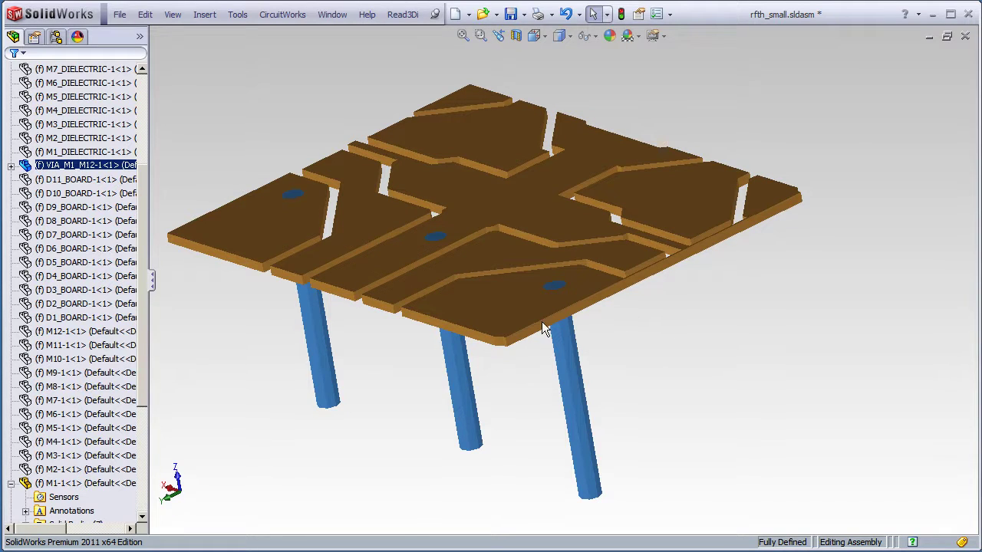
# Show the M1_DIELECTRIC-1 component and inspect how it fills the gaps between the M1 copper areas.
pyautogui.scroll(2, 146, 306)
pyautogui.scroll(1, 148, 291)
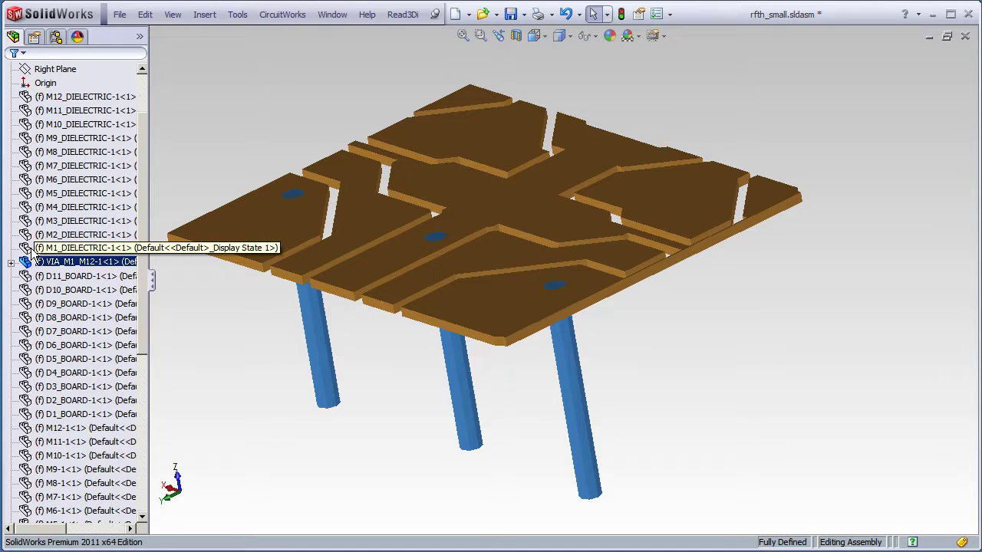
pyautogui.rightClick(28, 247)
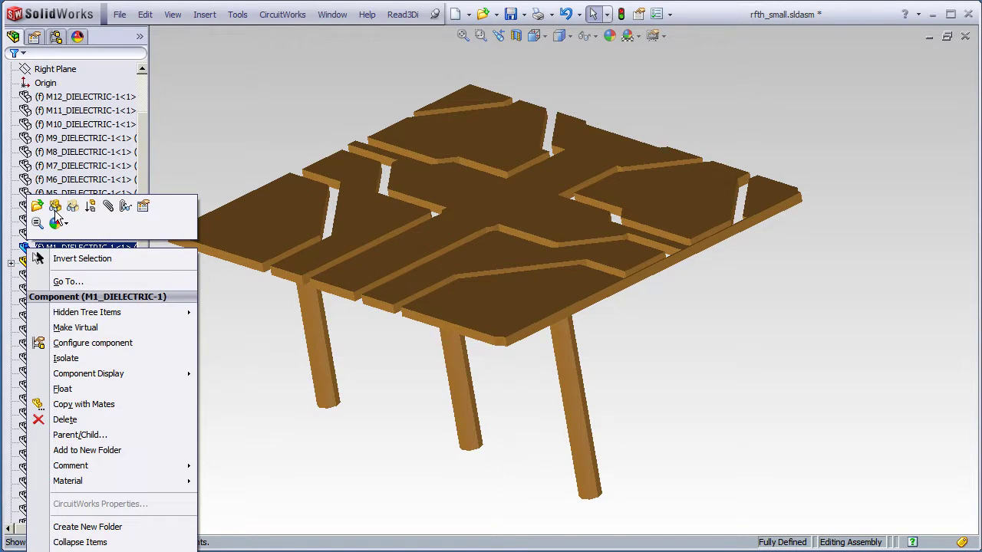
pyautogui.click(362, 395)
pyautogui.moveTo(376, 401); pyautogui.dragTo(399, 358)
pyautogui.scroll(-5, 377, 318)
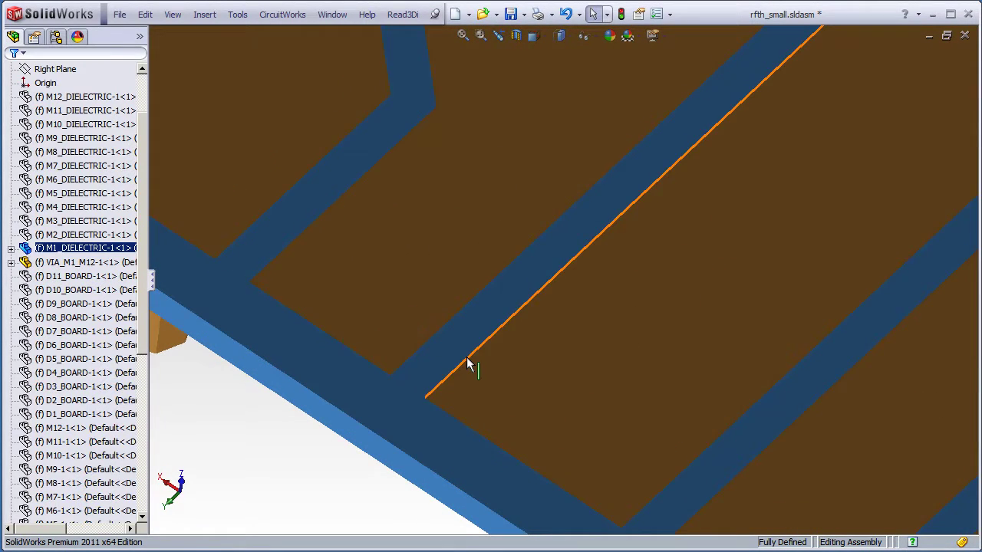
pyautogui.scroll(10, 420, 377)
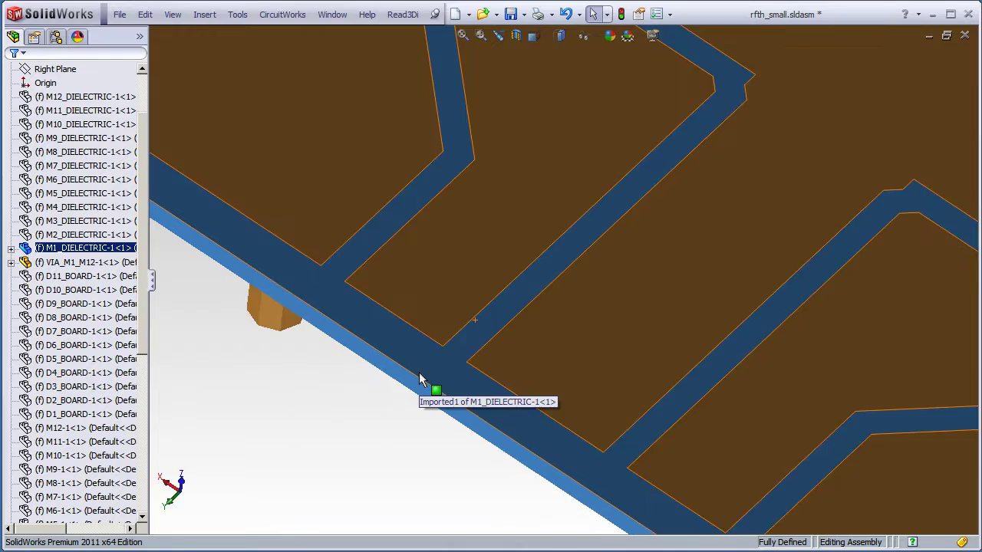
pyautogui.moveTo(420, 378); pyautogui.dragTo(466, 370)
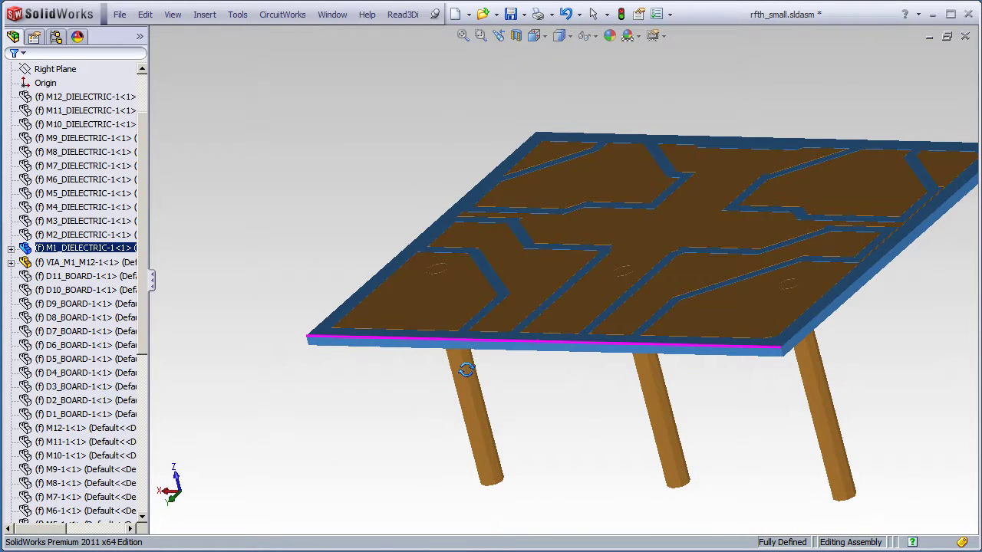
pyautogui.press('Escape')
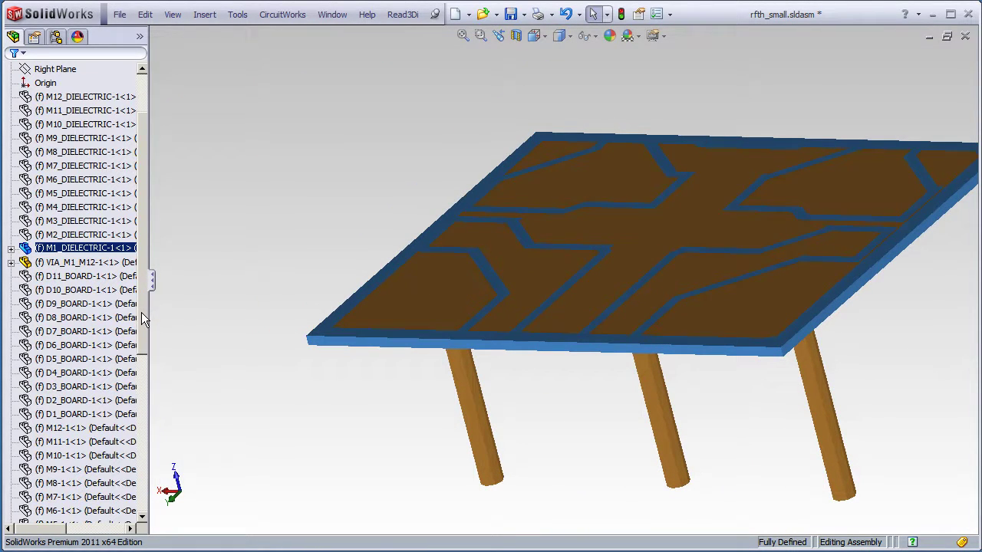
# Show the M12_DIELECTRIC-1 and M12-1 components and view both outer layers with the connecting vias from several sides.
pyautogui.click(42, 98)
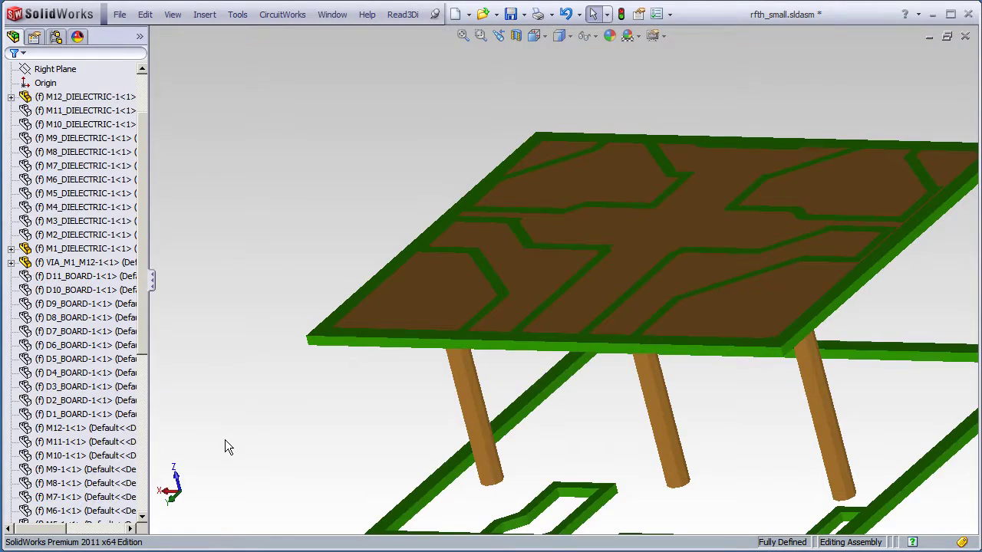
pyautogui.moveTo(144, 326); pyautogui.dragTo(144, 475)
pyautogui.rightClick(25, 151)
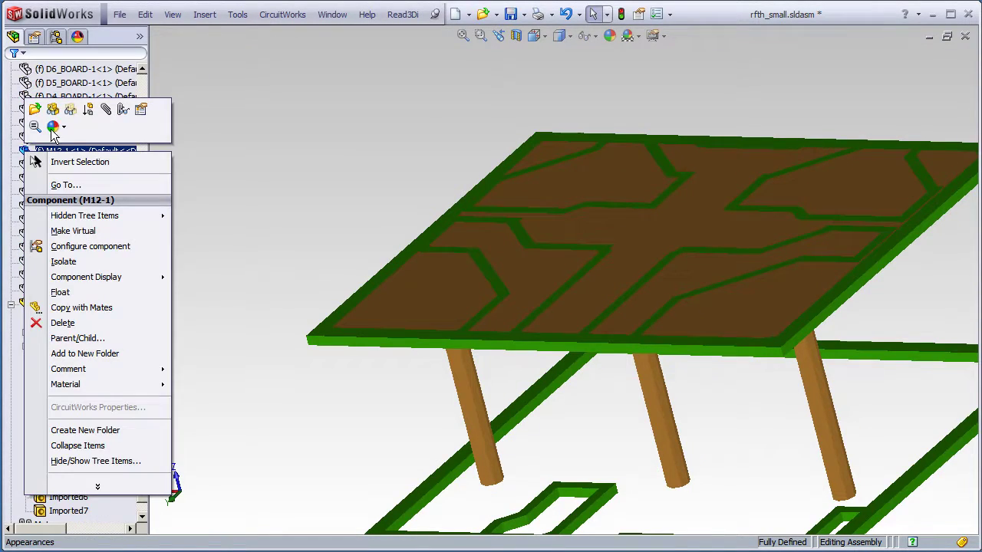
pyautogui.click(53, 110)
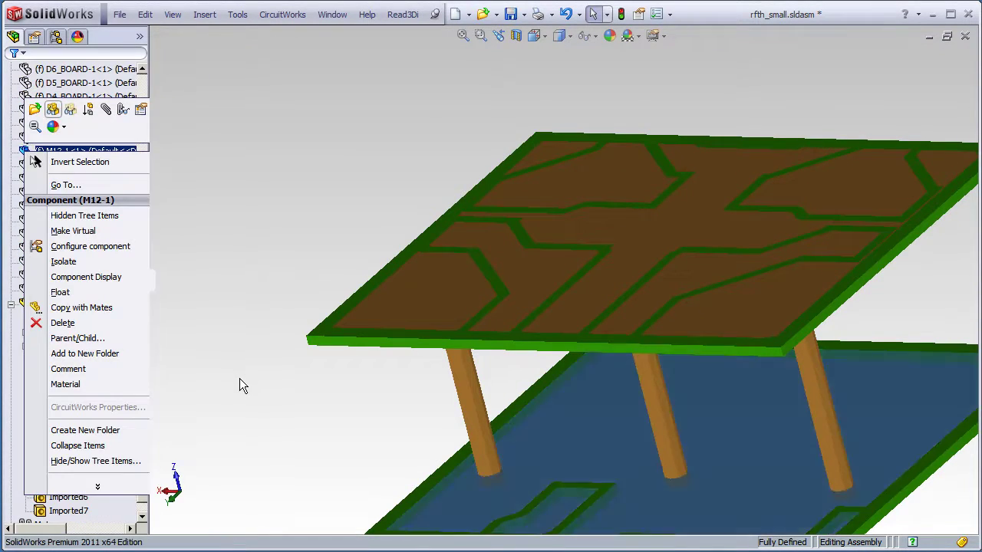
pyautogui.moveTo(242, 370); pyautogui.dragTo(450, 321)
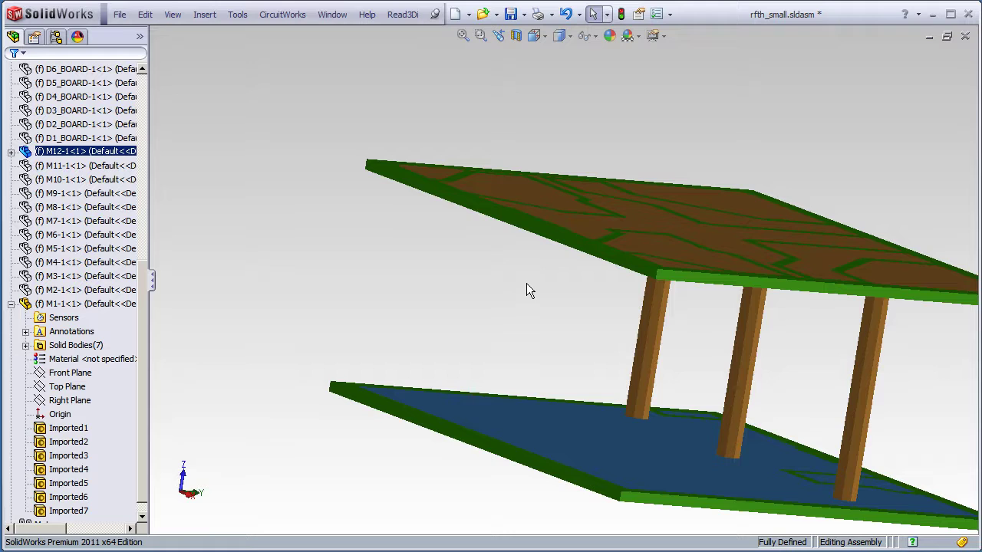
pyautogui.moveTo(525, 280); pyautogui.dragTo(828, 383)
pyautogui.press('Escape')
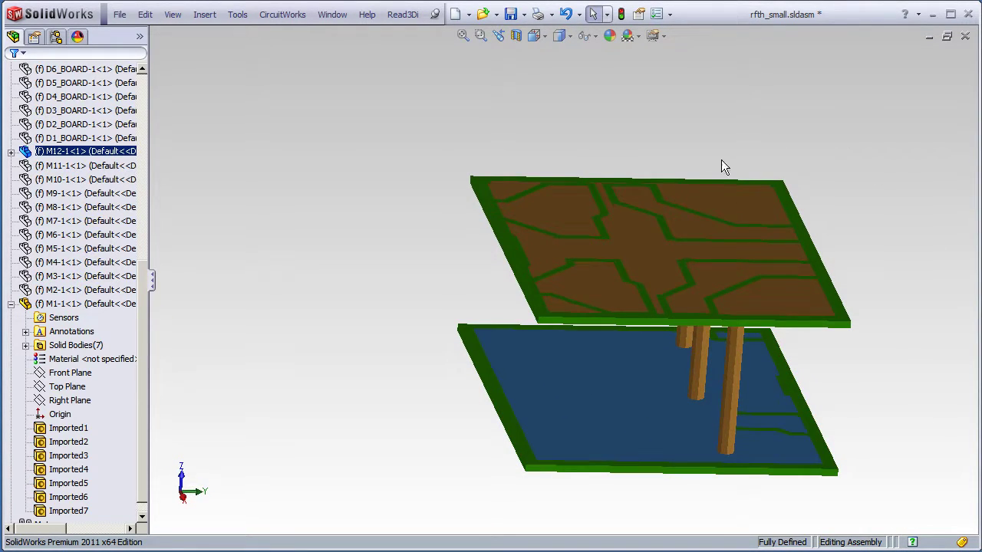
pyautogui.moveTo(896, 359); pyautogui.dragTo(891, 360)
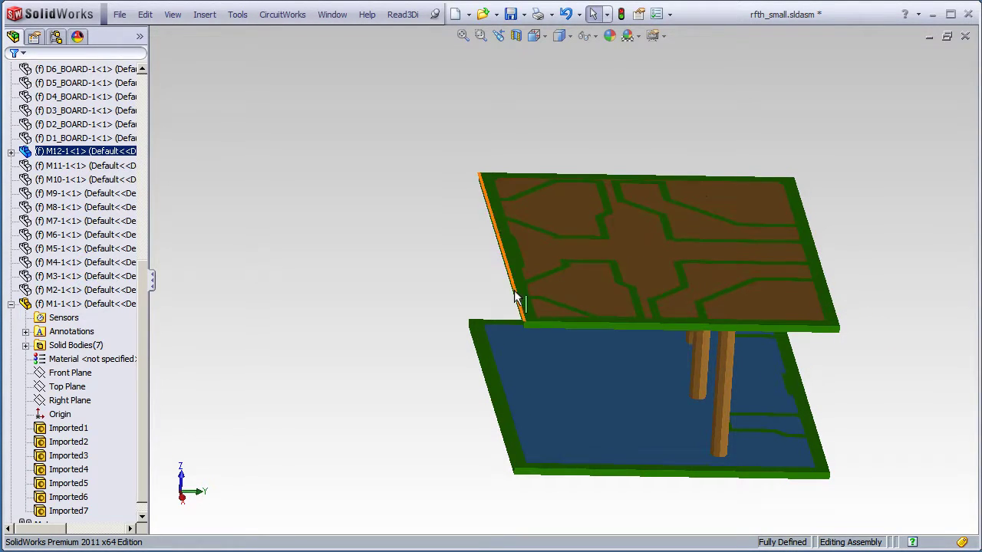
pyautogui.moveTo(836, 330); pyautogui.dragTo(862, 355)
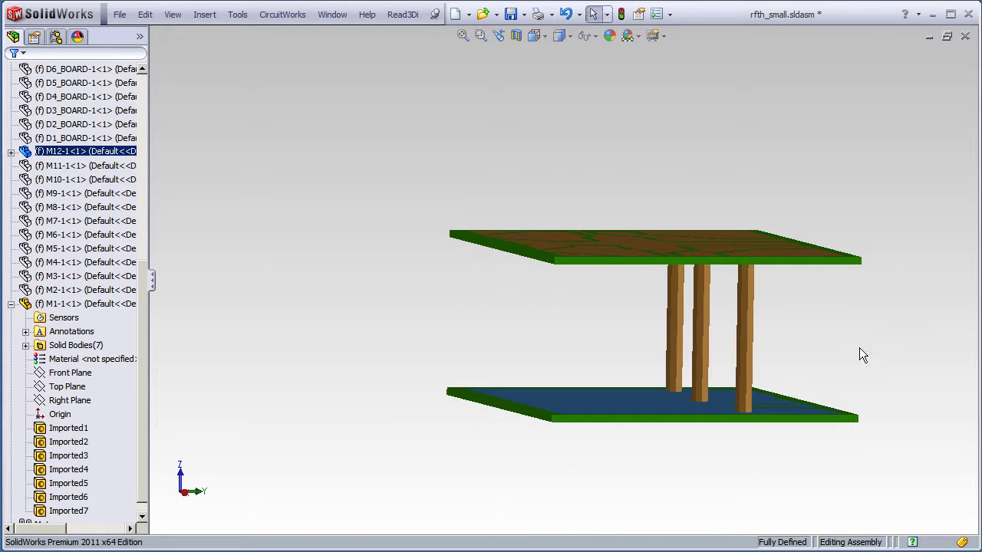